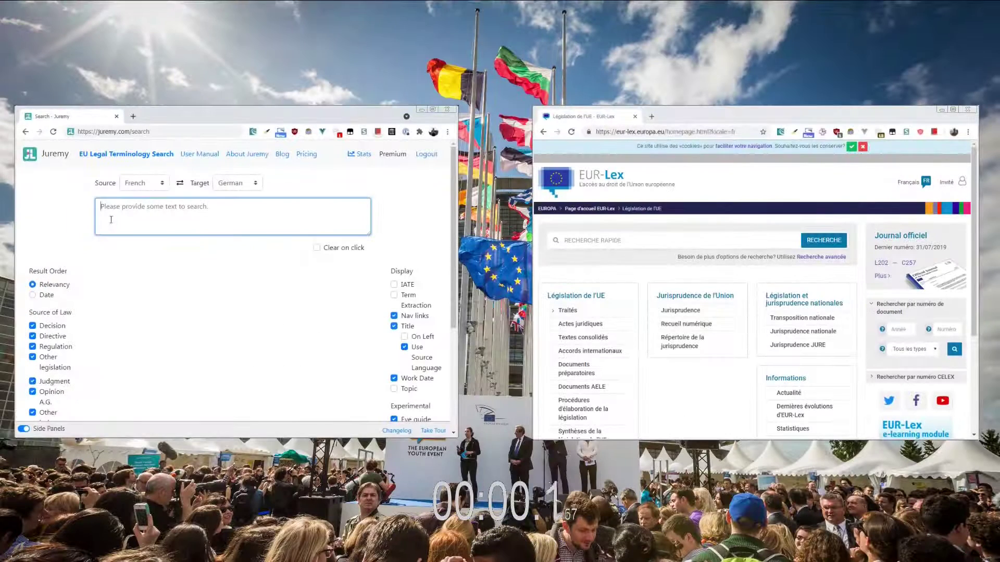
Step: Search for "refus partiel d'enregistrement" in both Juremy and EUR-Lex, and select the German equivalent "Teilweise Zurückweisung der Anmeldung" in the first Juremy result
key(ctrl+v)
key(ctrl+v)
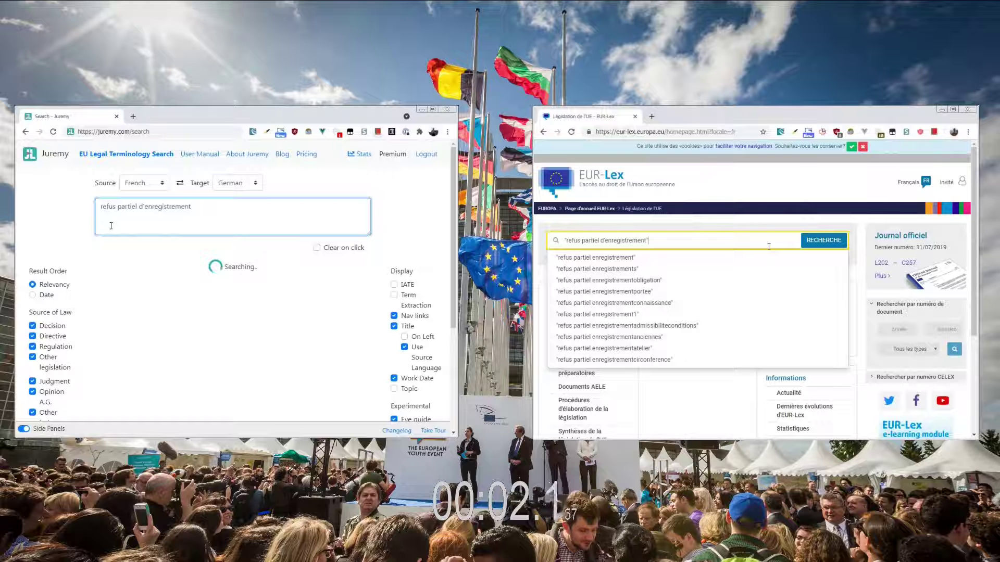
key(Return)
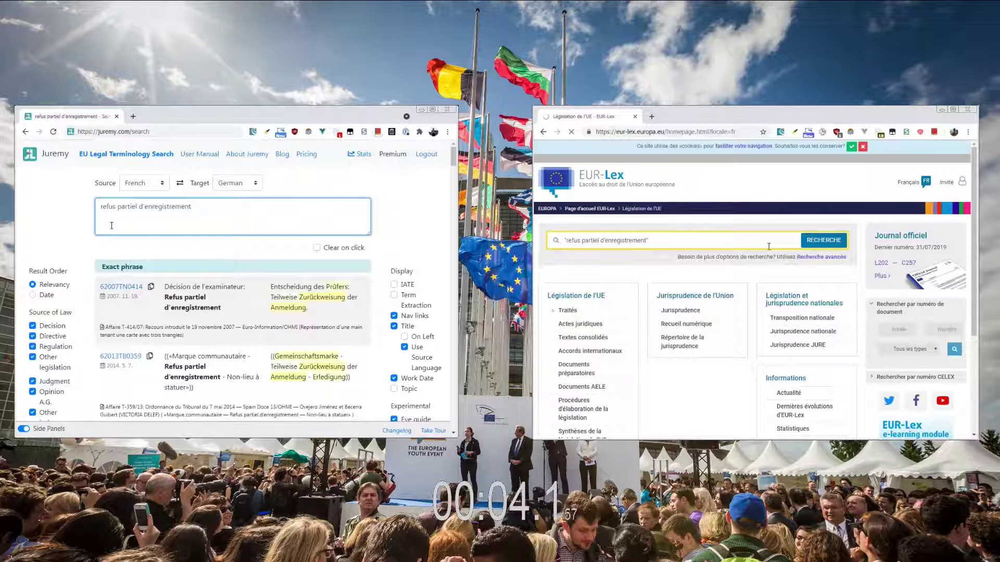
drag(269, 297, 305, 312)
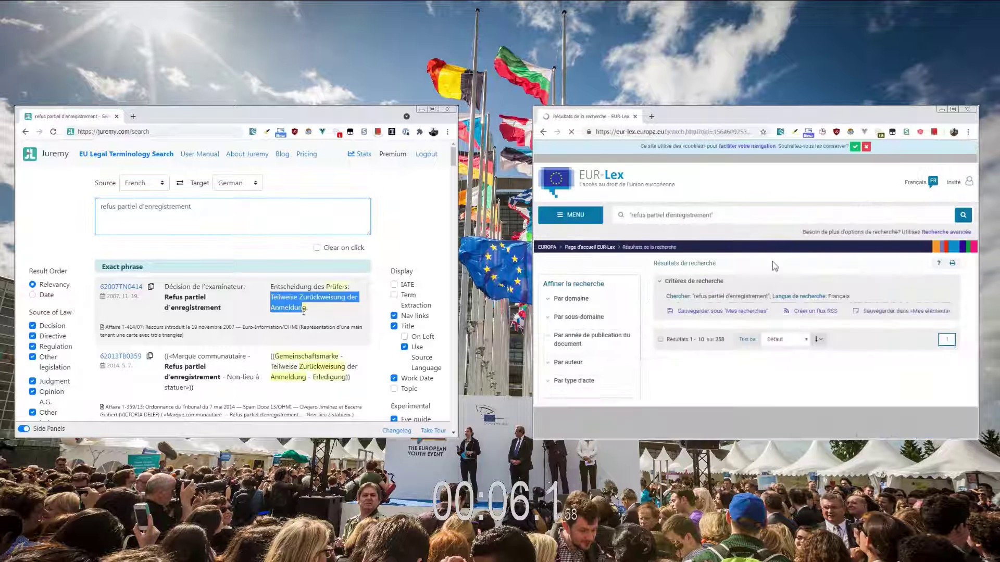
Step: Open the 28 January 2016 judgment from the EUR-Lex results in a new tab, and open the T-504/09 judgment
scroll(773, 267, down, 2)
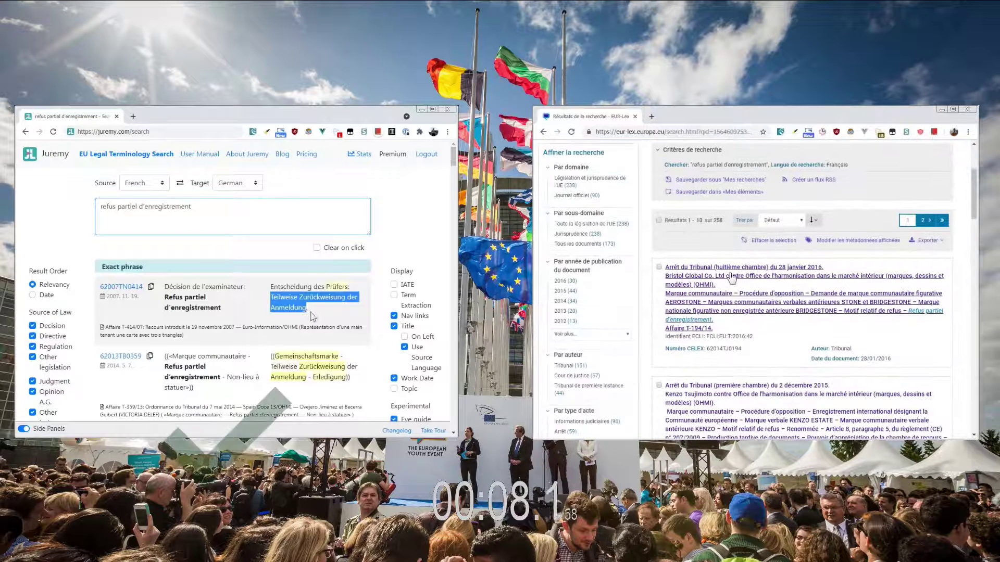
right_click(734, 277)
click(765, 280)
scroll(802, 312, down, 10)
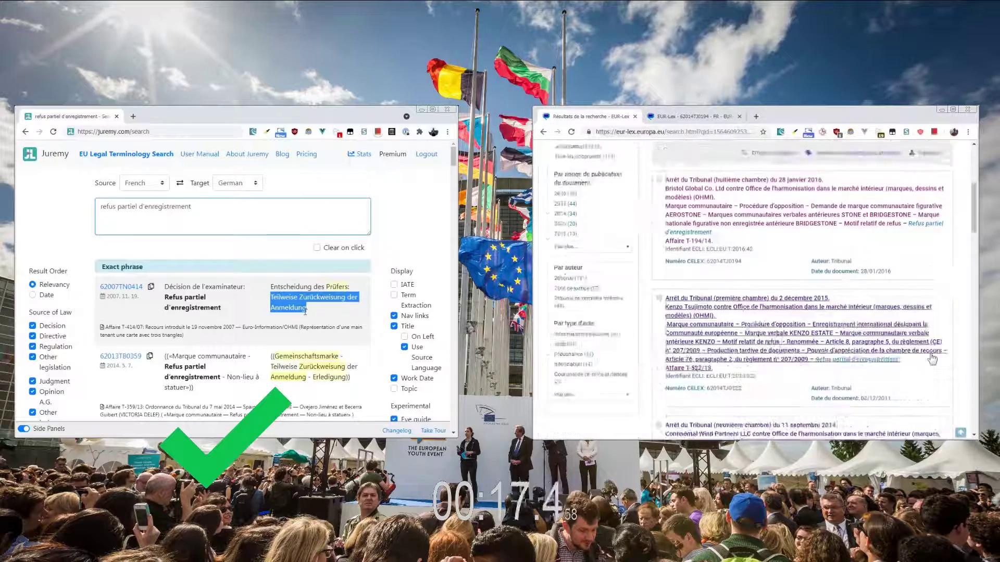
click(849, 266)
scroll(849, 266, down, 10)
Step: Display the T-504/09 judgment multilingually with French alongside German
click(746, 311)
click(739, 344)
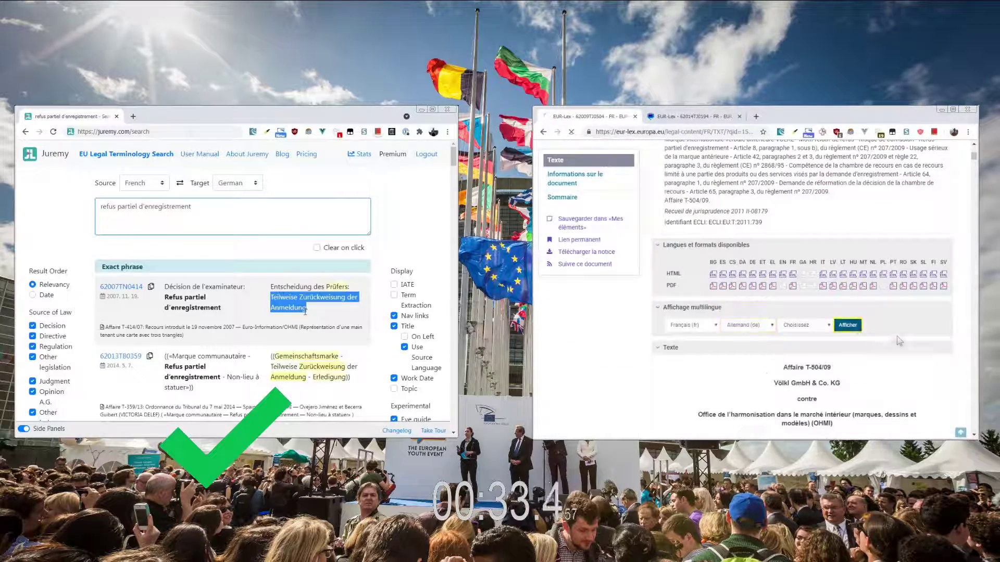
click(848, 326)
Step: Find "refus partiel d'enregistrement" in the bilingual judgment and select the corresponding German wording
key(ctrl+f)
text(refus partiel d'enregistrement)
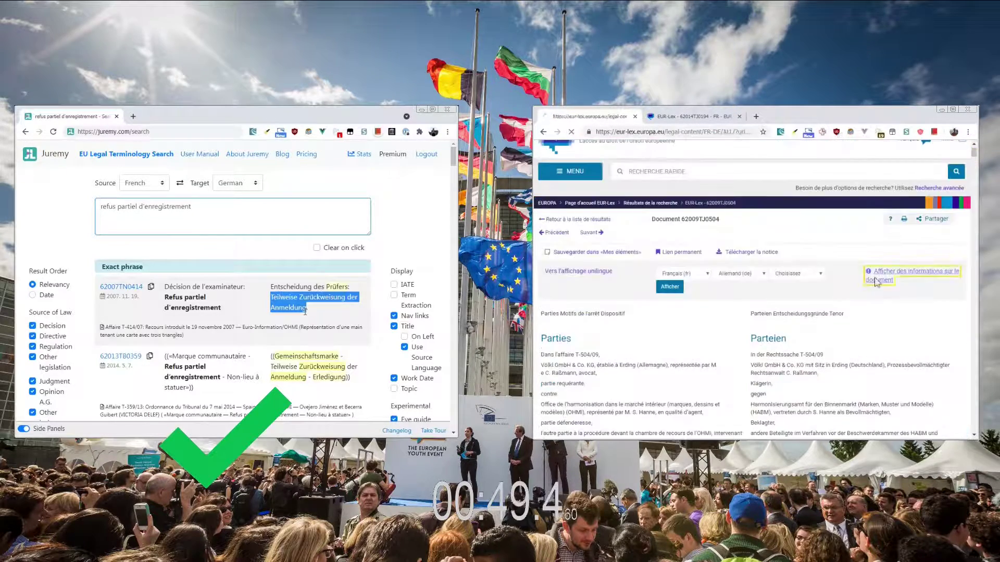
drag(907, 294, 838, 305)
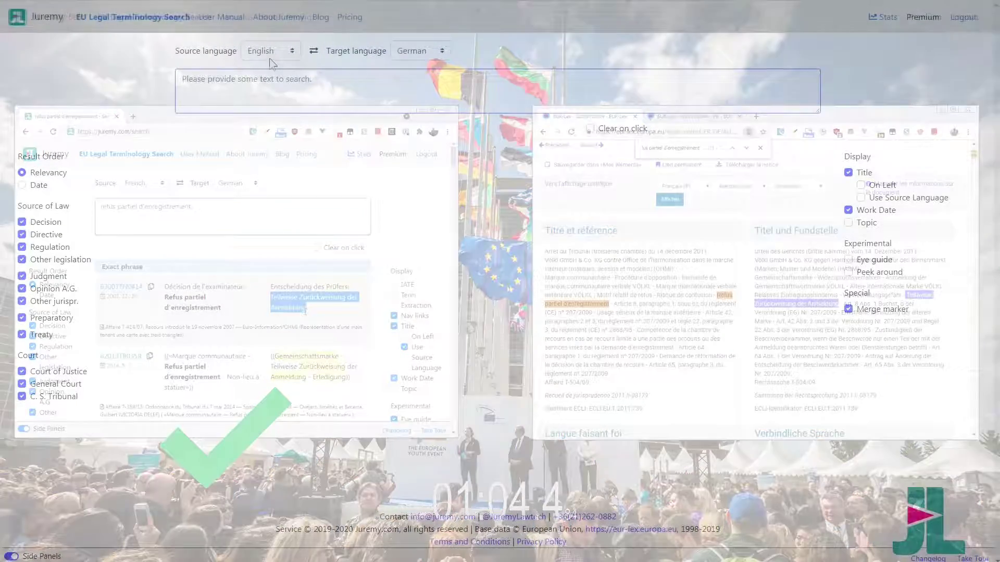
Step: Check the source and target language lists, keep English to German, and search for "should be interpreted broadly"
click(270, 50)
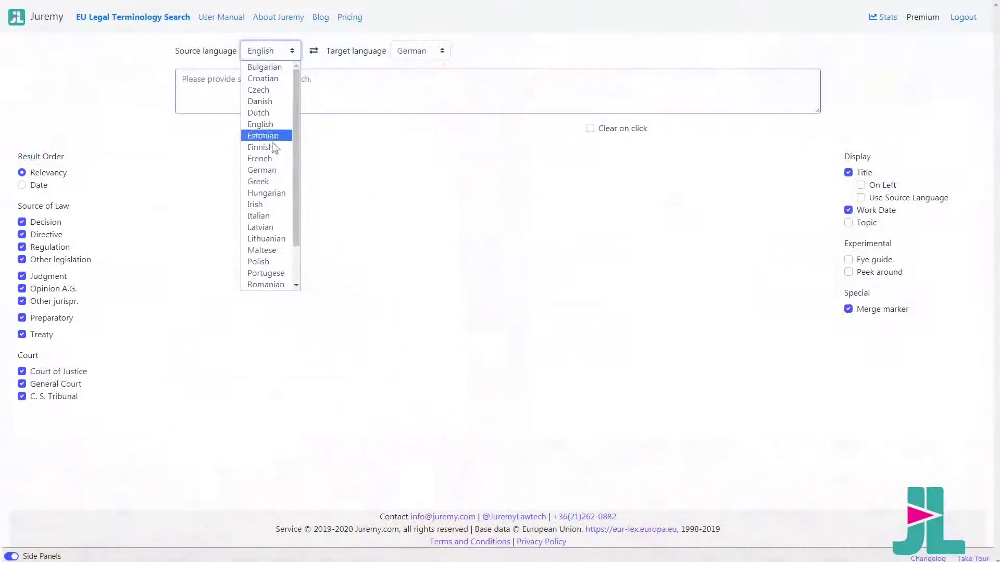
click(285, 52)
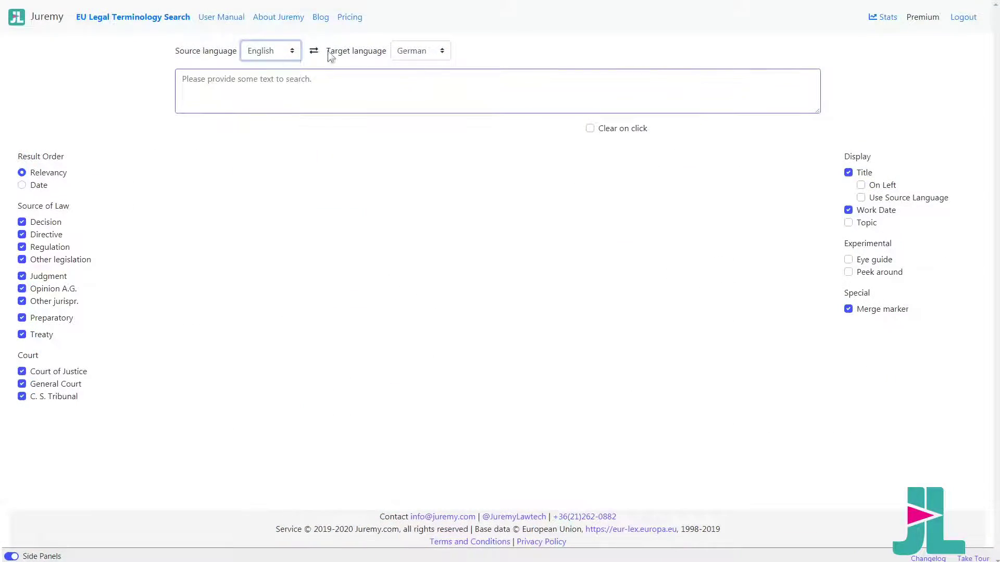
click(414, 51)
click(416, 51)
click(349, 101)
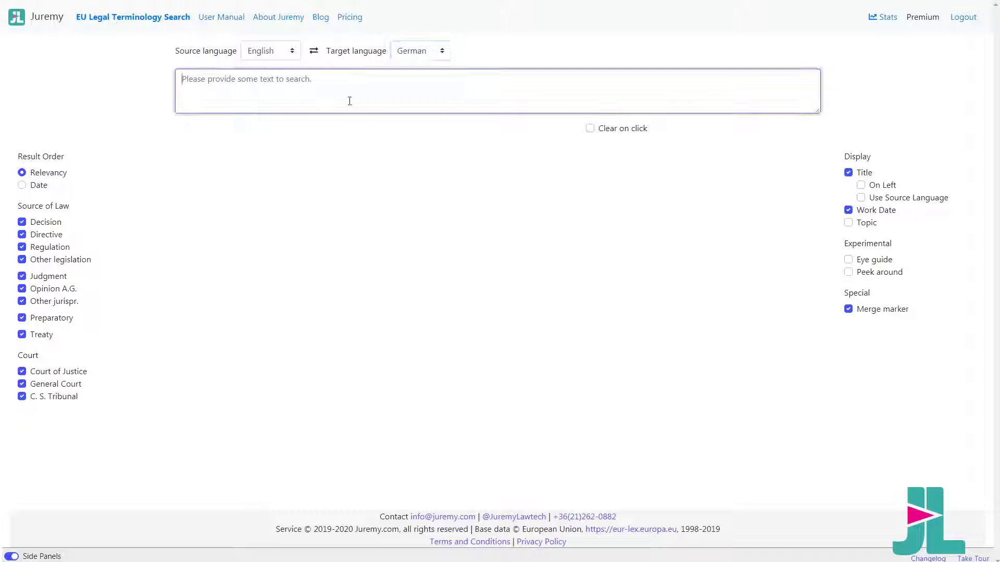
text(should be interpreted broadly)
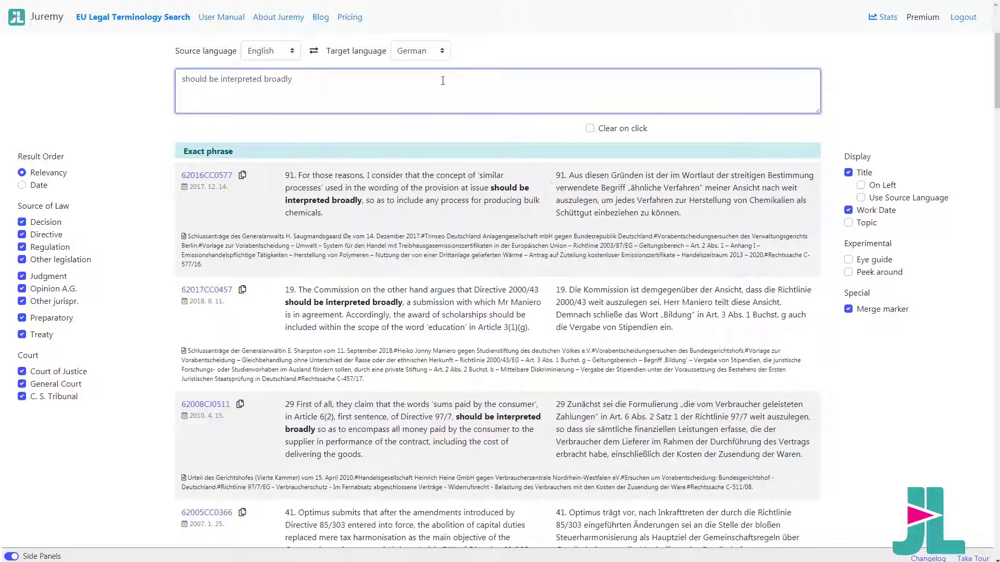
Step: View the results with Czech, Greek, Hungarian and Swedish as target language, and return the target language to German
click(436, 46)
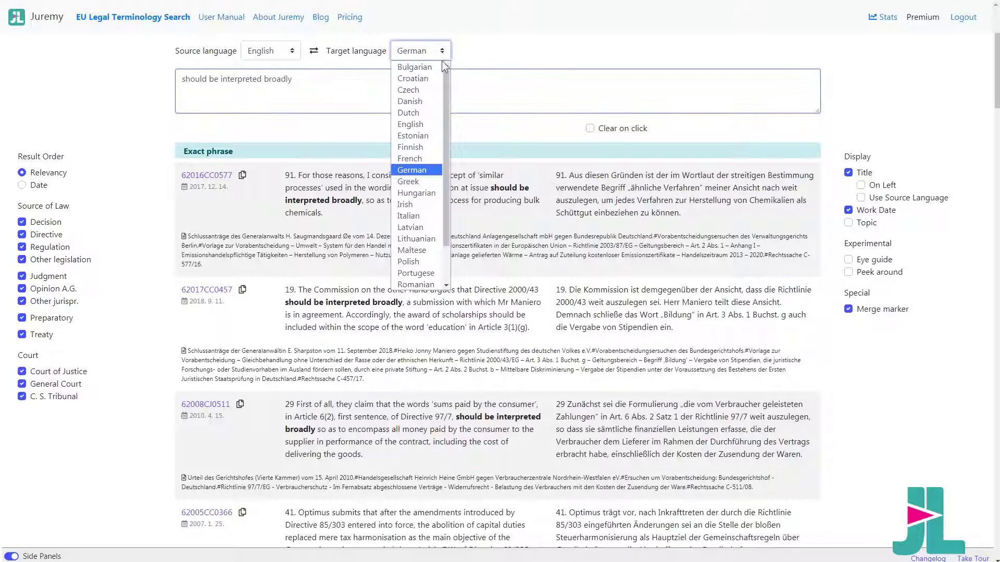
click(427, 89)
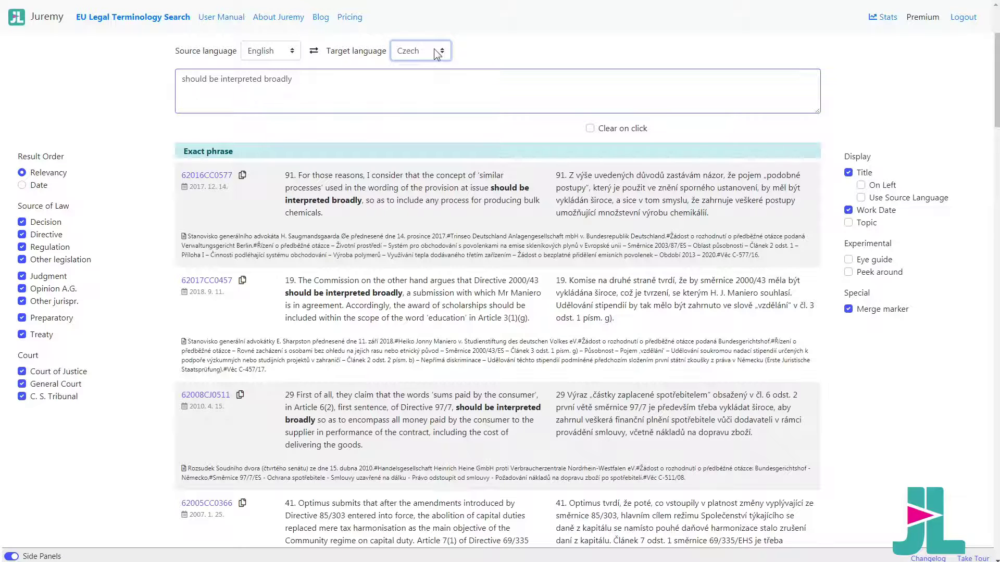
click(435, 49)
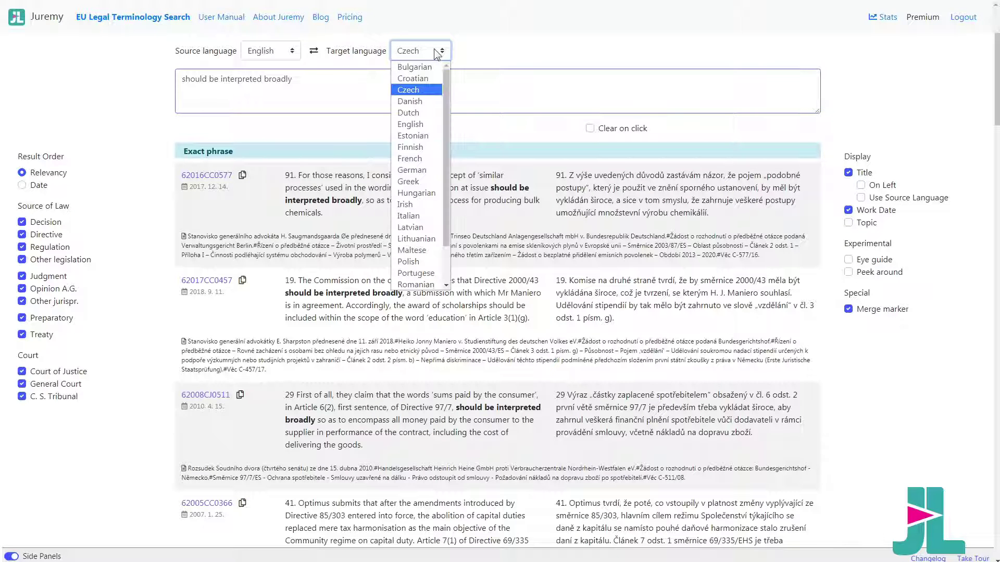
click(429, 183)
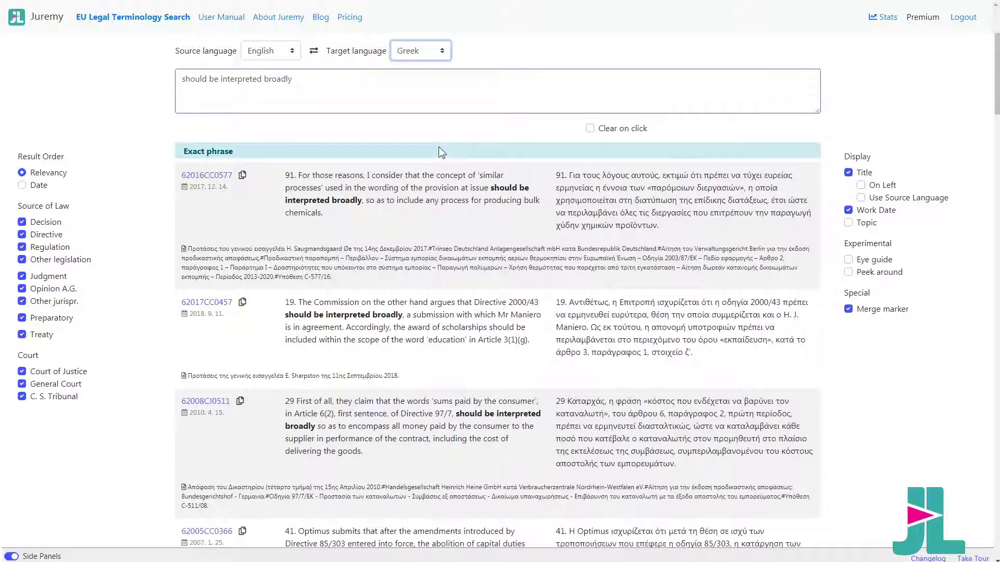
click(439, 52)
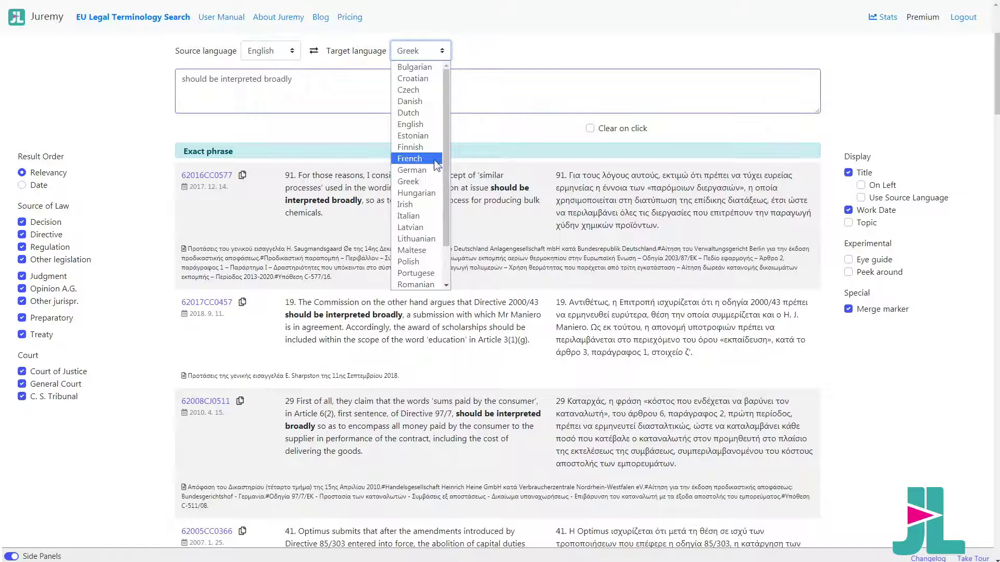
click(435, 192)
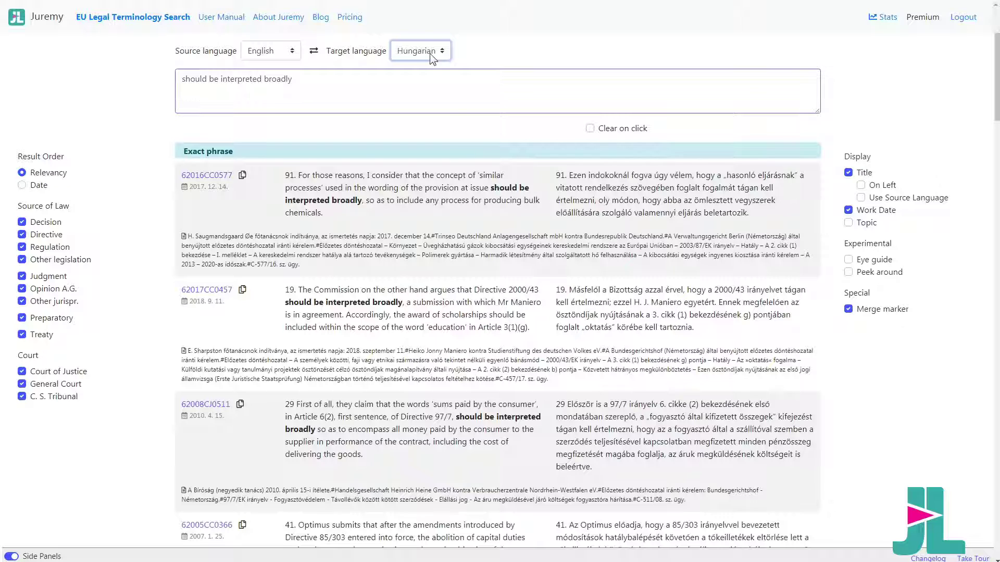
click(430, 53)
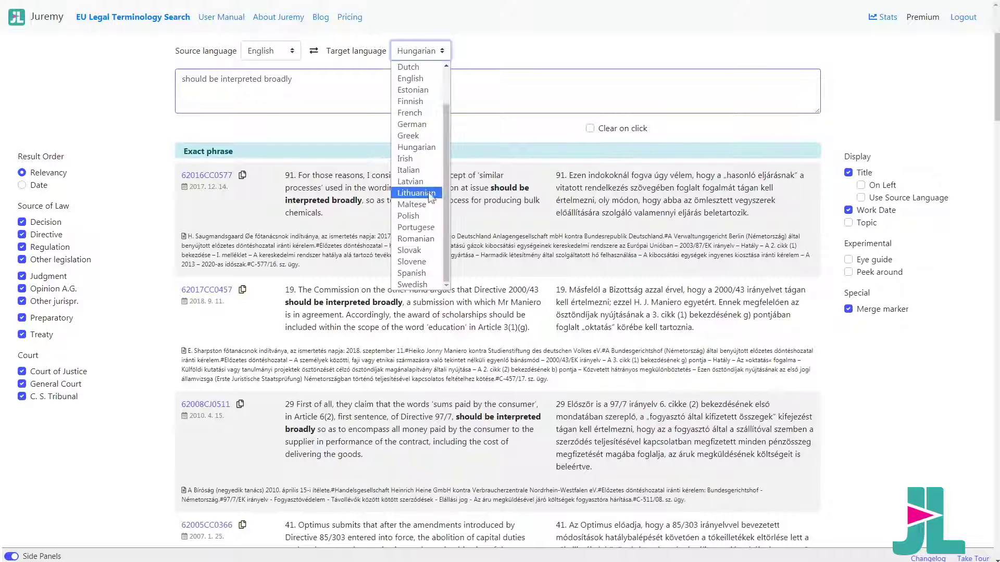
click(430, 283)
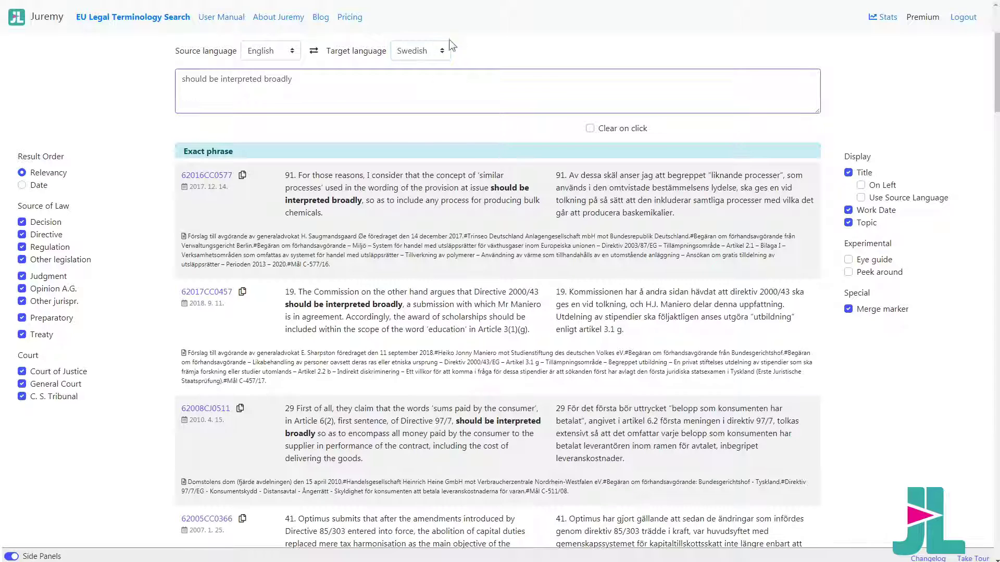
click(441, 51)
click(432, 125)
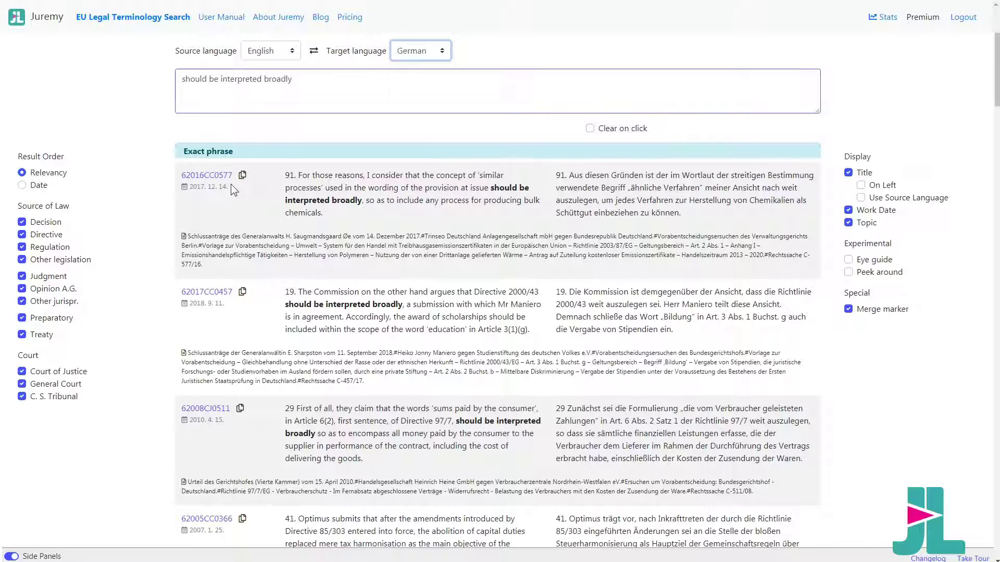
Step: Skim the bilingual EUR-Lex text of result 62016CC0577, return to the search results and copy that result's reference
mouse_move(229, 177)
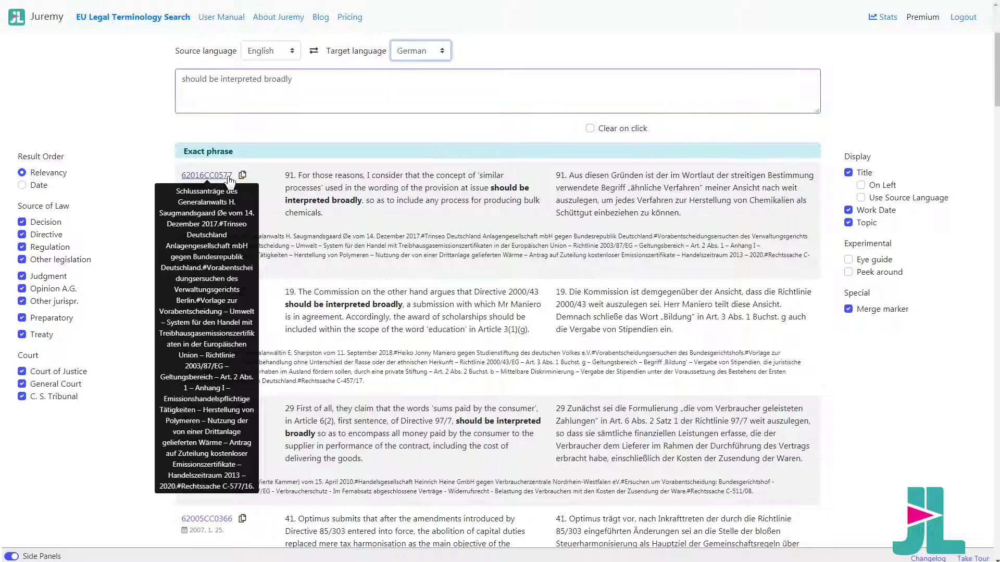
click(229, 177)
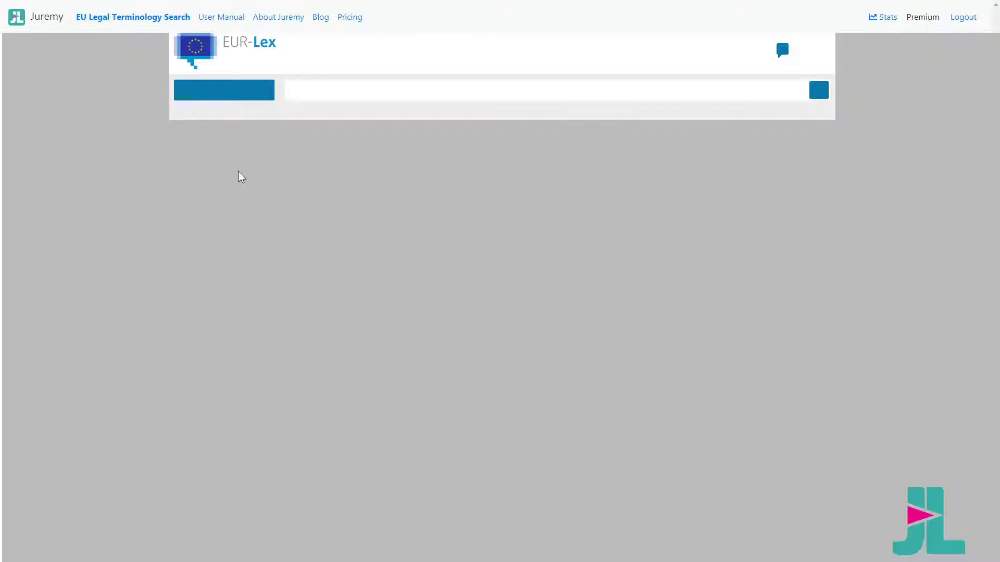
scroll(243, 157, down, 15)
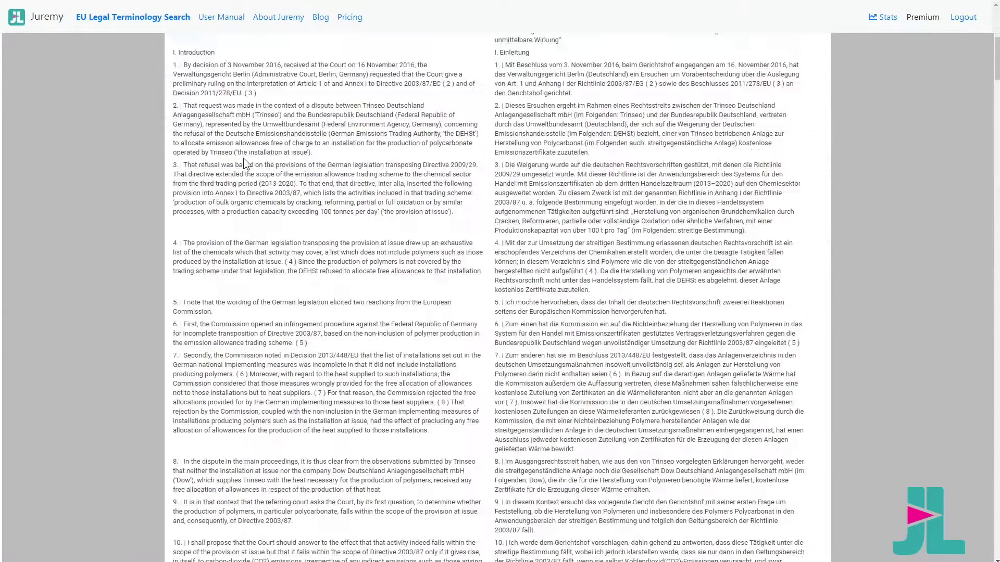
scroll(244, 160, up, 15)
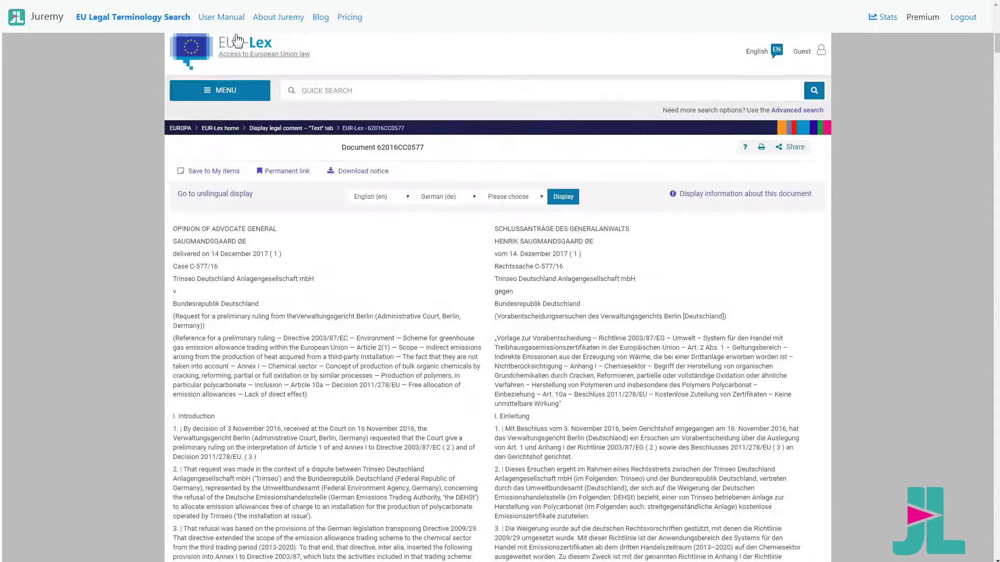
key(Escape)
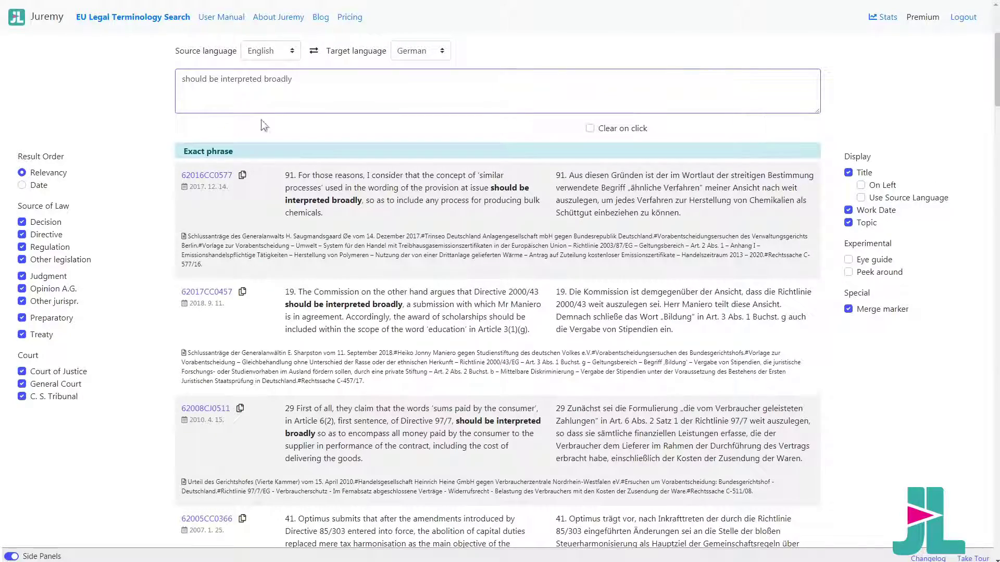
click(242, 177)
Step: Try the source-language display for document titles, switch it back off, and hide the titles from the results
click(860, 198)
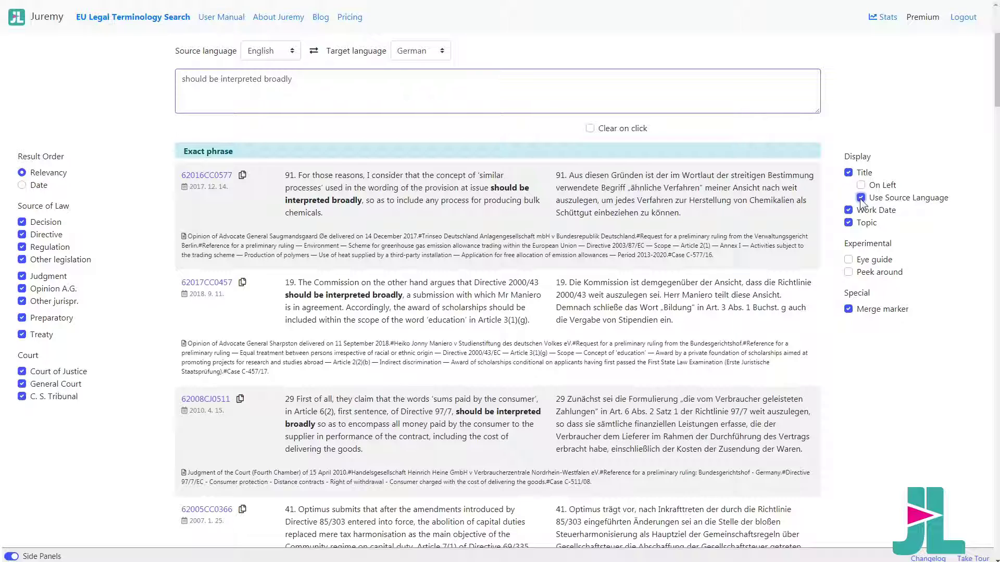
click(860, 198)
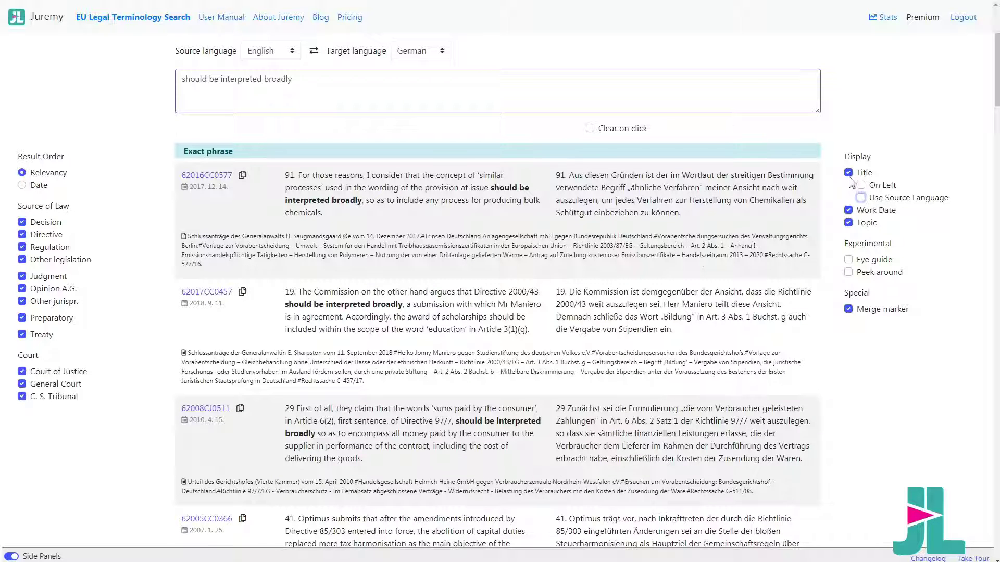
click(849, 173)
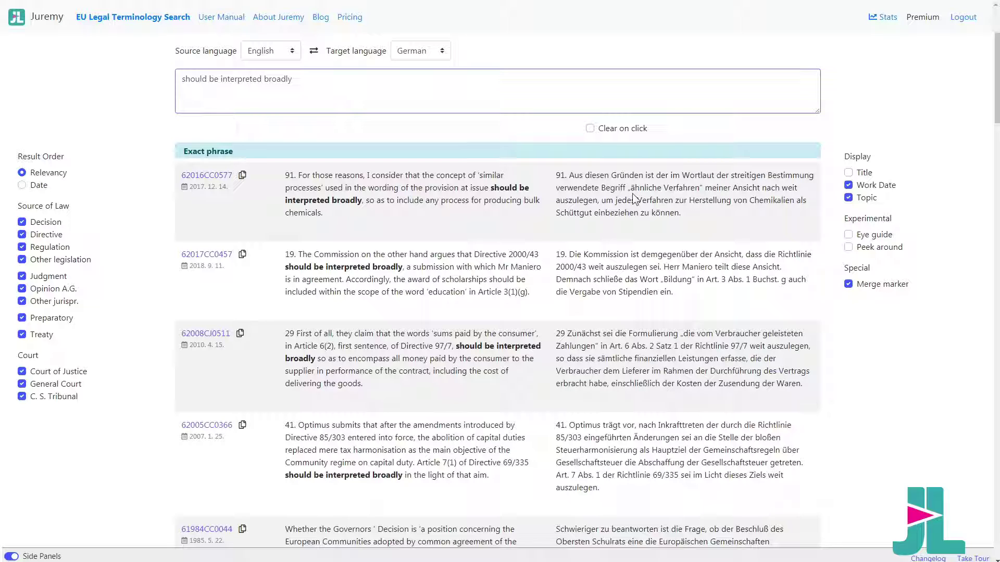
Step: Turn the Eye guide highlighting on and off again, and hide and restore the side panels
click(848, 234)
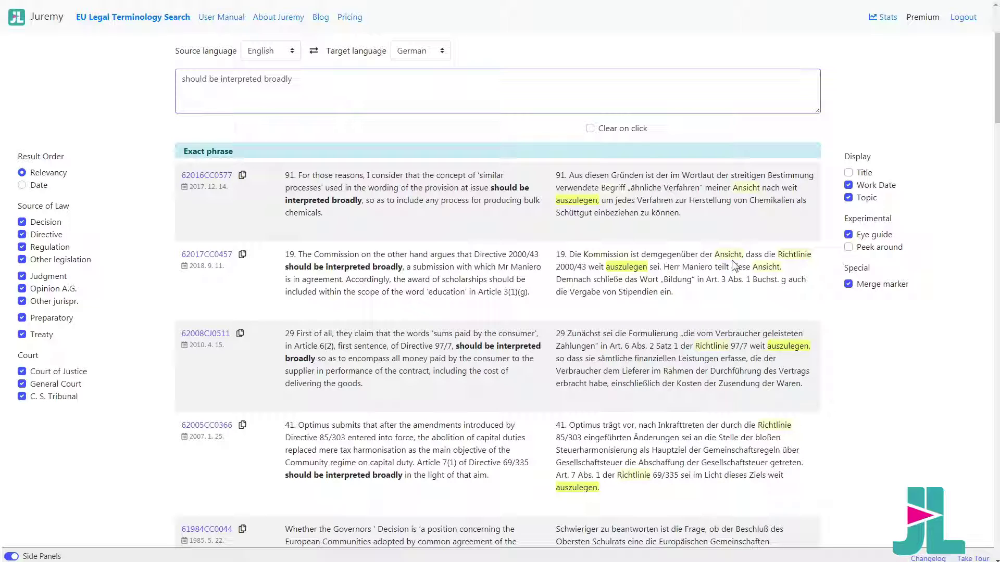
click(849, 235)
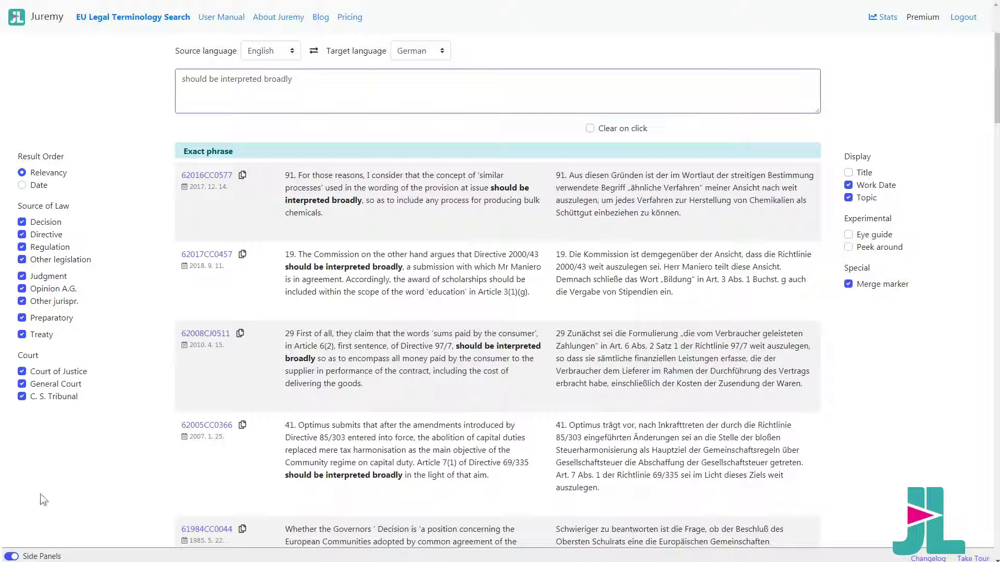
click(12, 556)
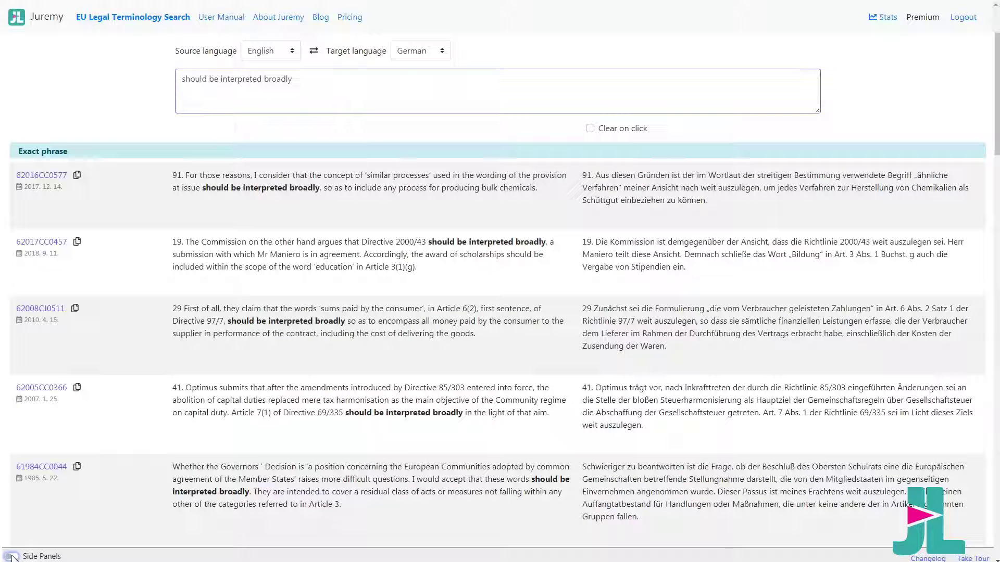
click(12, 557)
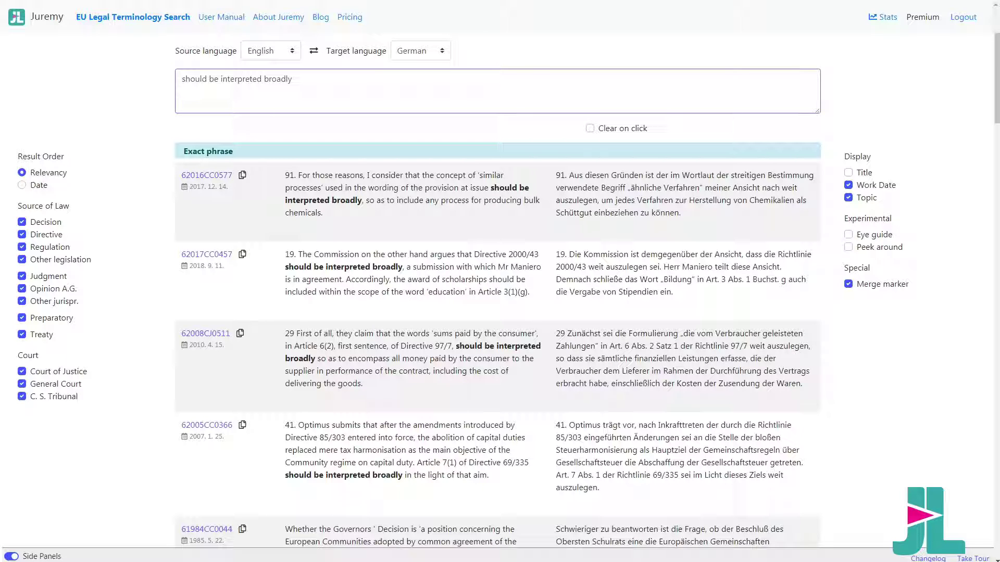
Step: Shorten the search phrase to "should be interpreted broad" and browse the matches with relaxed word positions
click(292, 78)
key(BackSpace)
key(BackSpace)
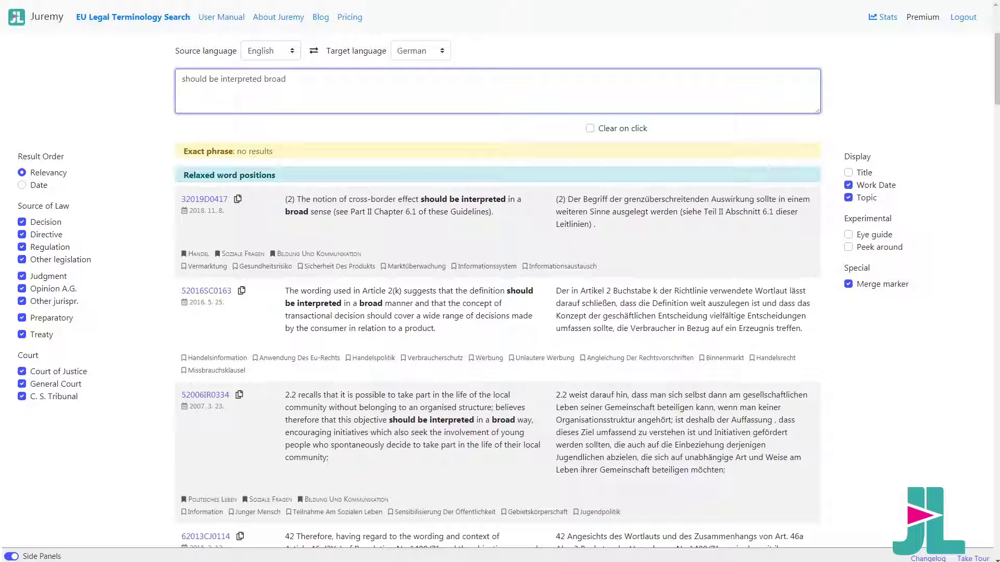
click(181, 78)
scroll(497, 252, down, 15)
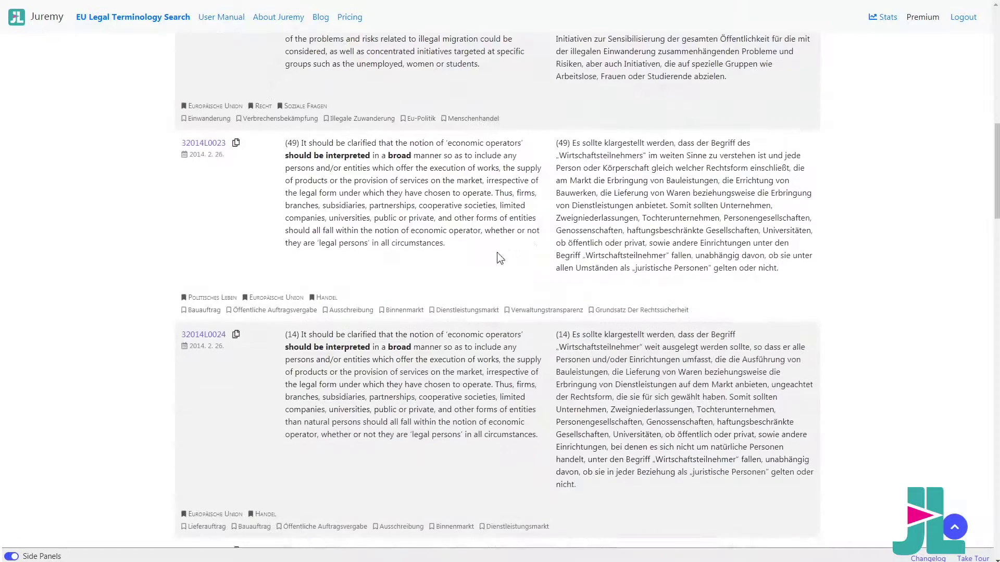
Step: Examine the auto-completed and stemmed phrase matches, highlighting "interpret" in result 61993CC0430 and the "ED" ending of "INTERPRETED" in result 61980CJ0267(01)
scroll(496, 252, down, 12)
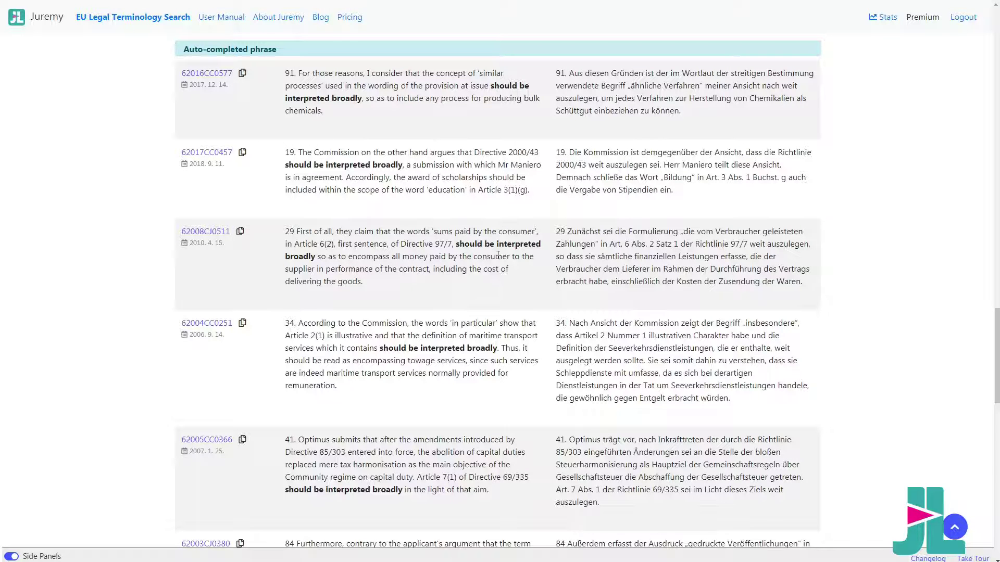
scroll(498, 255, down, 15)
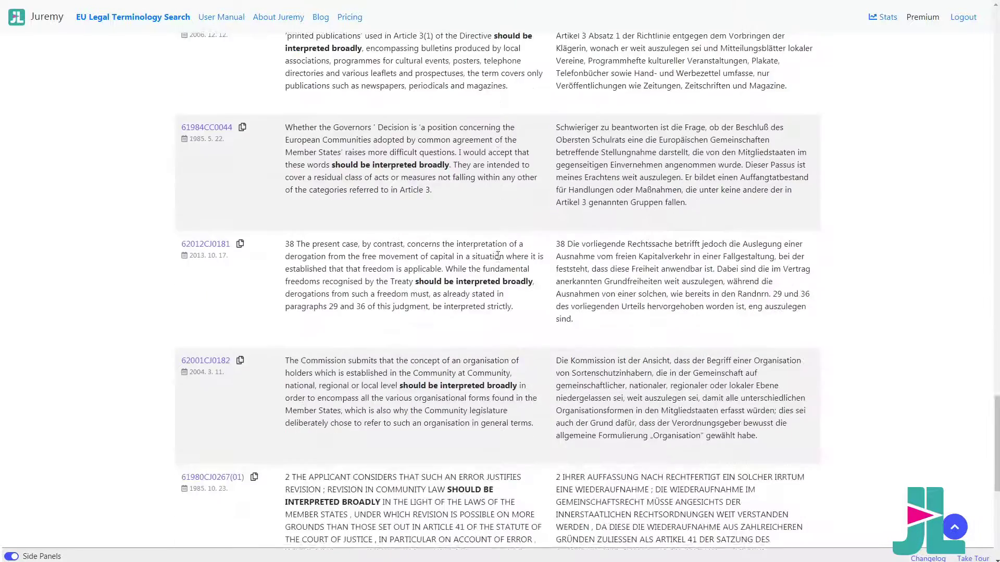
scroll(499, 260, down, 2)
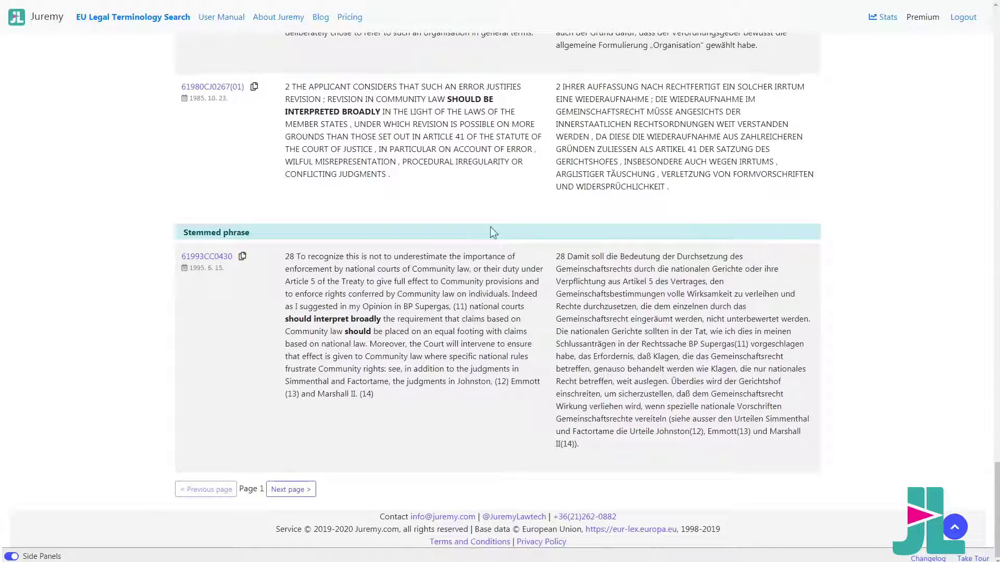
drag(348, 320, 313, 320)
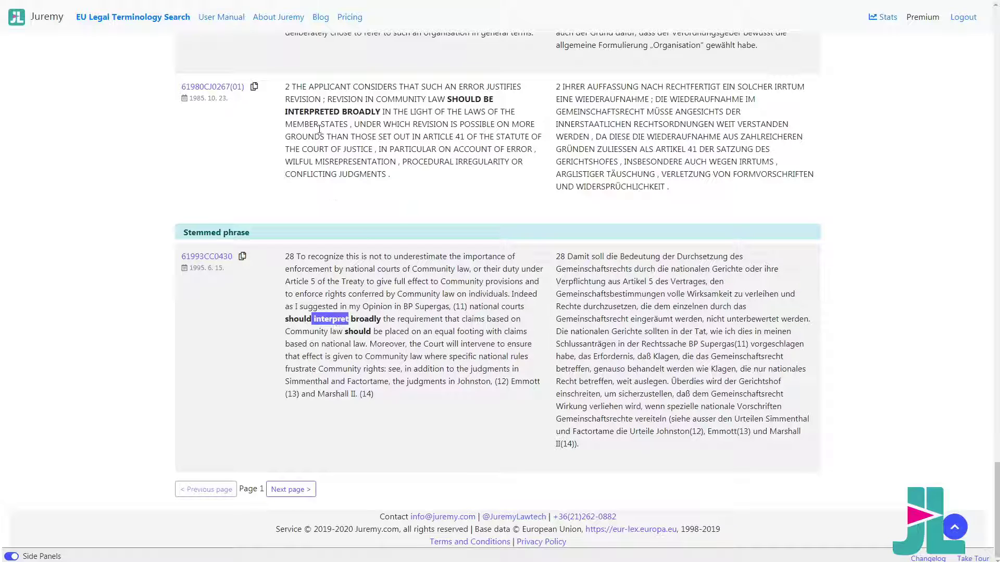
drag(339, 111, 330, 111)
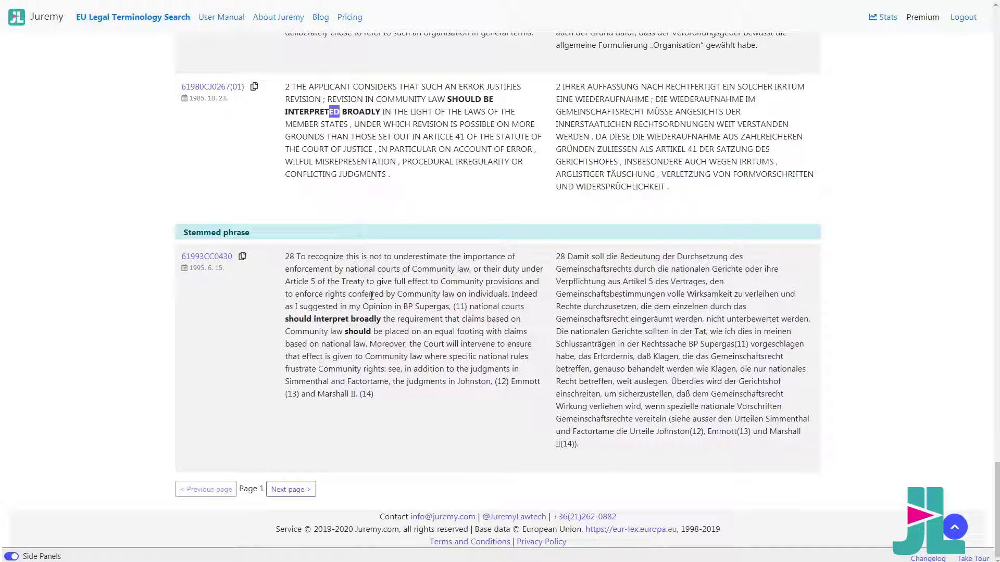
click(350, 317)
scroll(545, 434, up, 20)
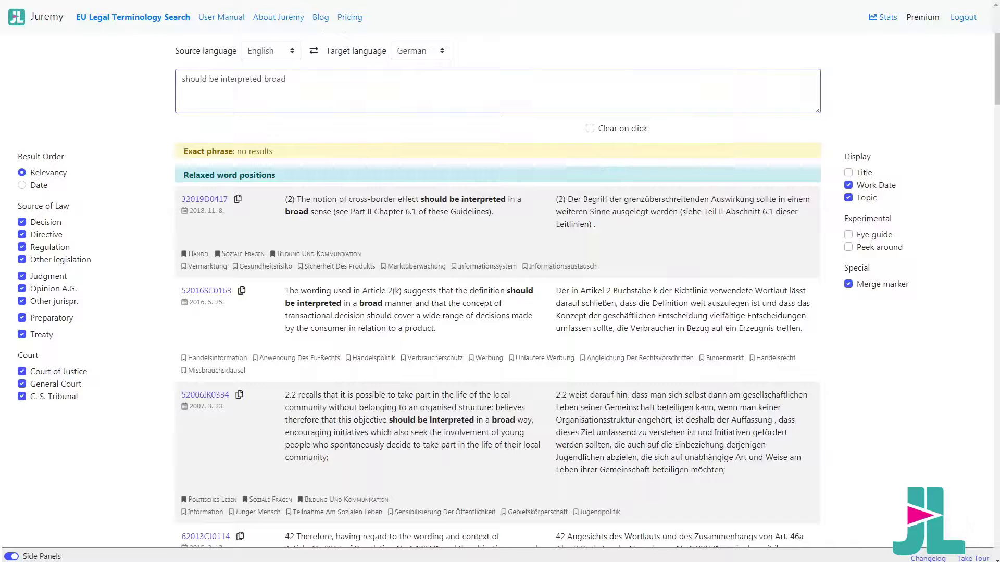
Step: Swap the source and target languages and replace the search phrase with "angehort"
click(313, 50)
triple_click(317, 84)
text(angehort)
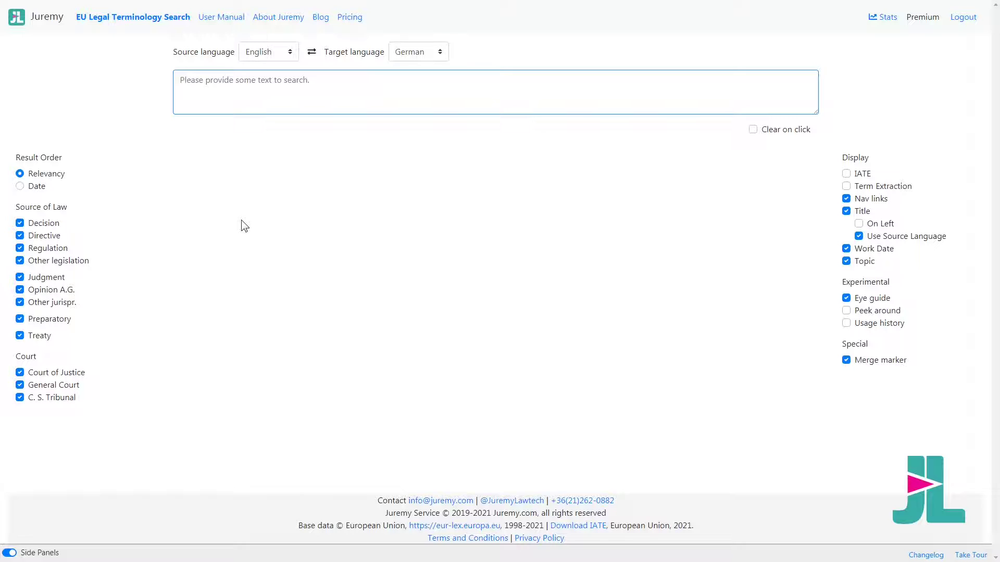
Step: Search from English to German for "signature creation device" and turn on the IATE display
click(319, 101)
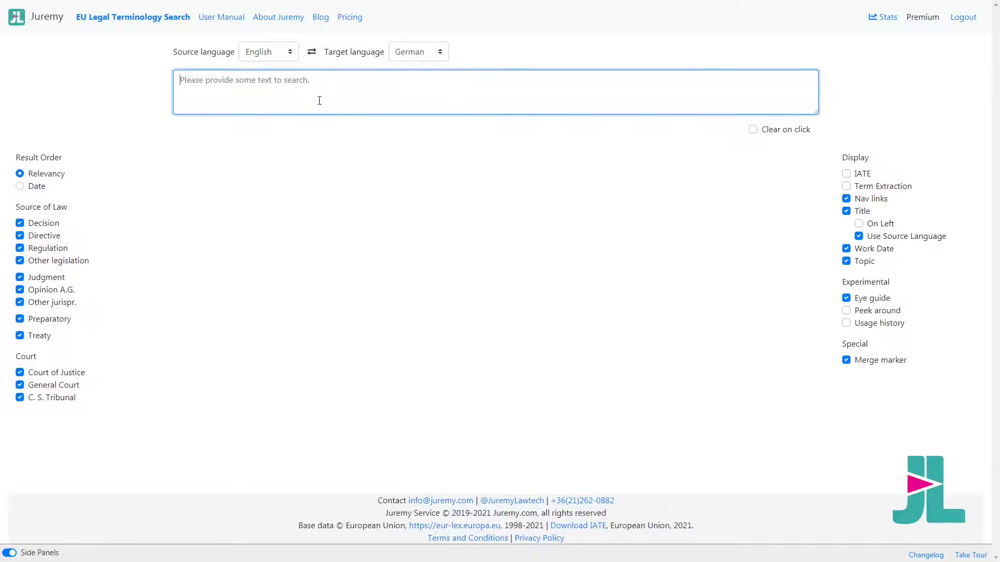
text(signature )
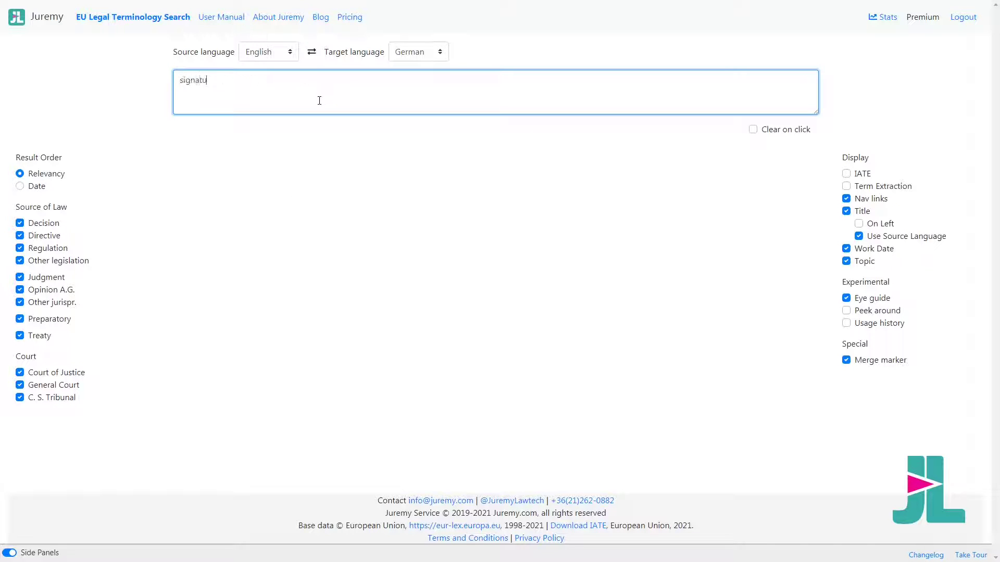
text(creation device)
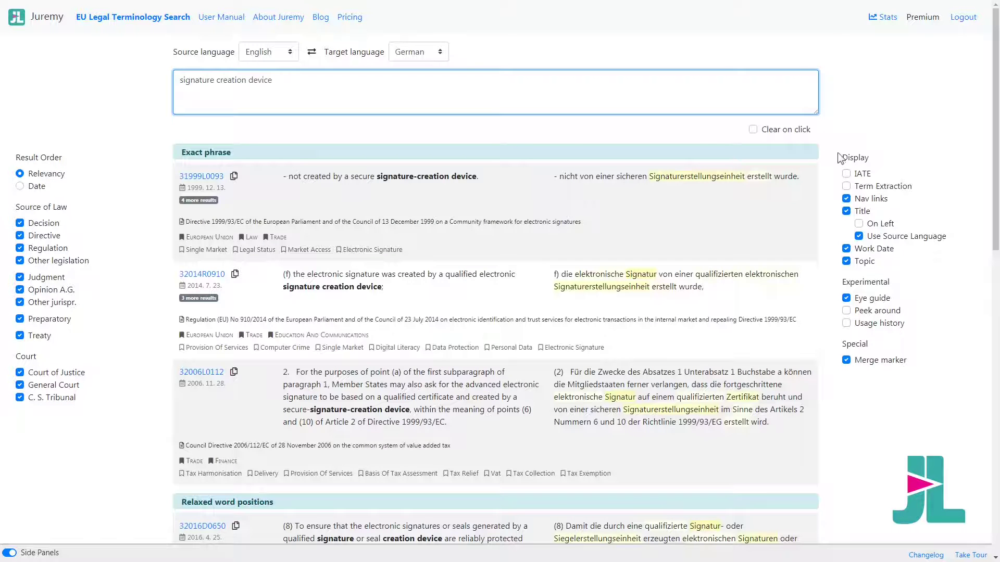
click(846, 174)
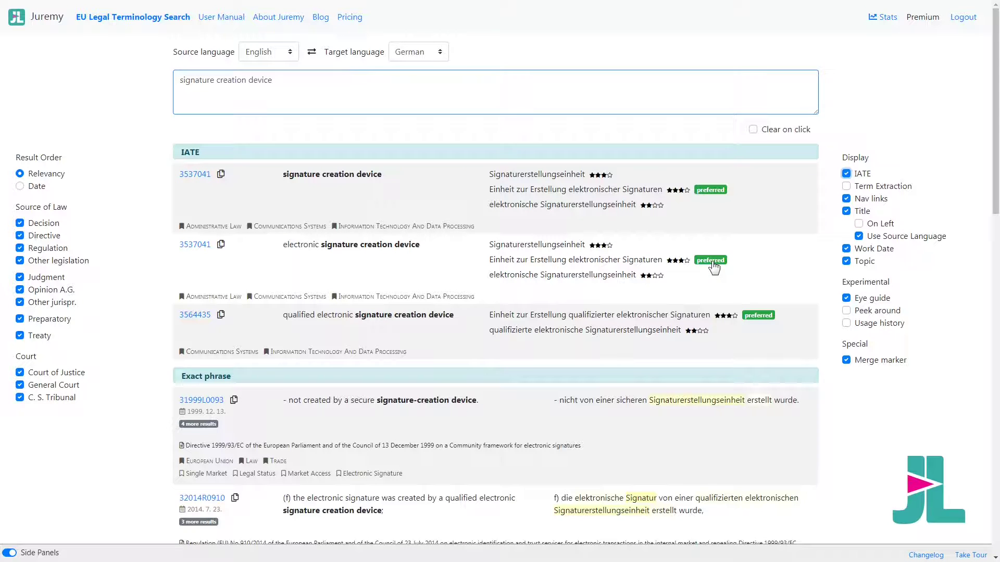
Step: Set French as target and search for "The EESC suggests regulations on ‘natural monopolies’ in the digital economy to ensure their governance by civil society or public authorities"
click(377, 81)
key(ctrl+a)
key(BackSpace)
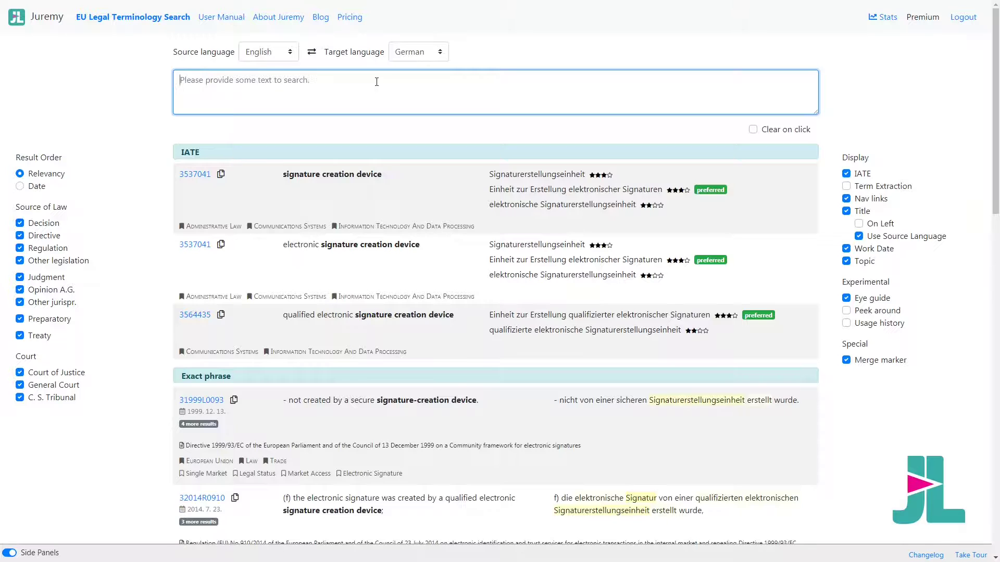
click(404, 54)
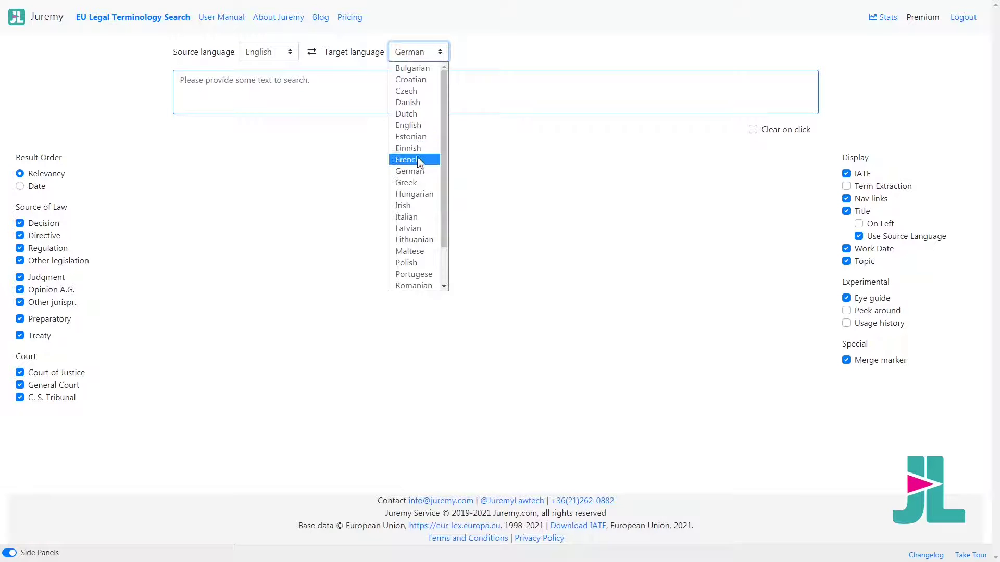
click(417, 159)
click(413, 102)
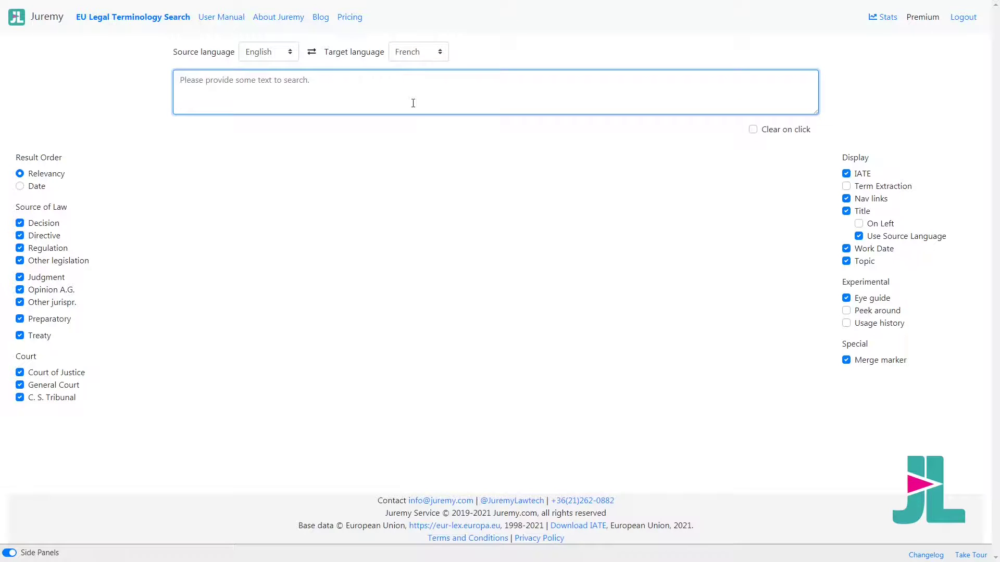
text(The EESC suggests regulations on ‘natural monopolies’ in the digital economy to ensure their governance by civil society or public authorities)
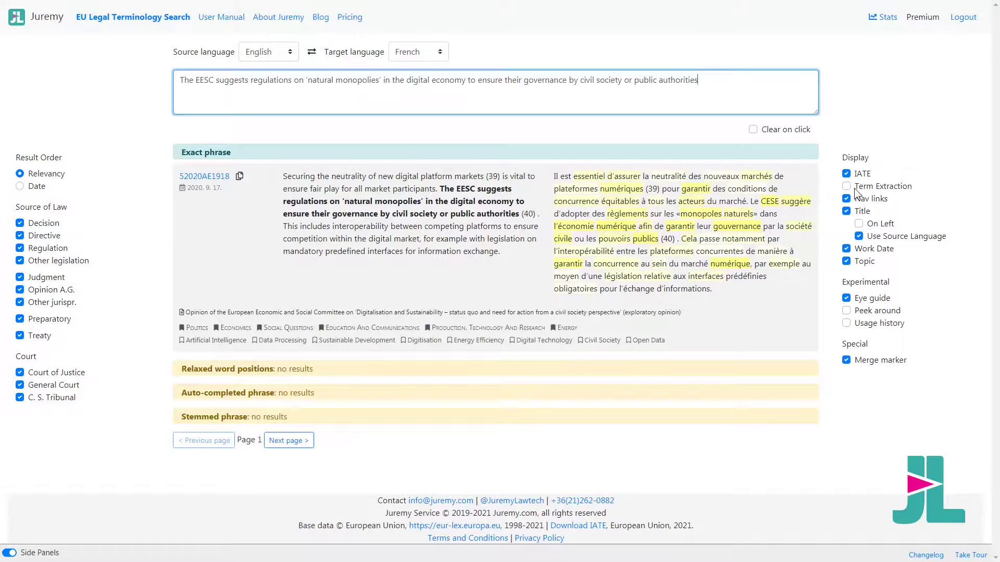
Step: Turn on the Term Extraction display and browse the terms extracted from the searched sentence
click(854, 187)
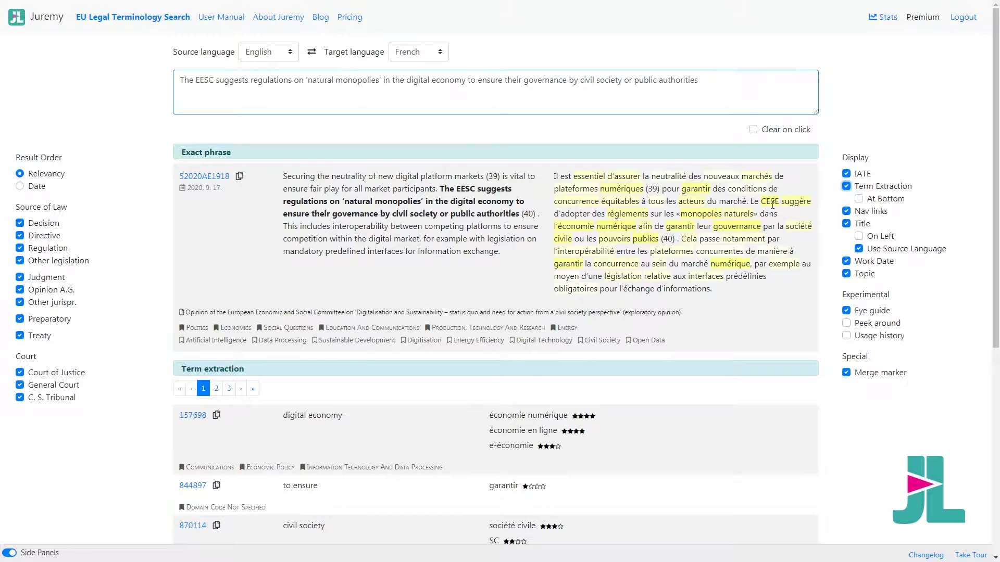
click(436, 283)
scroll(436, 284, down, 1)
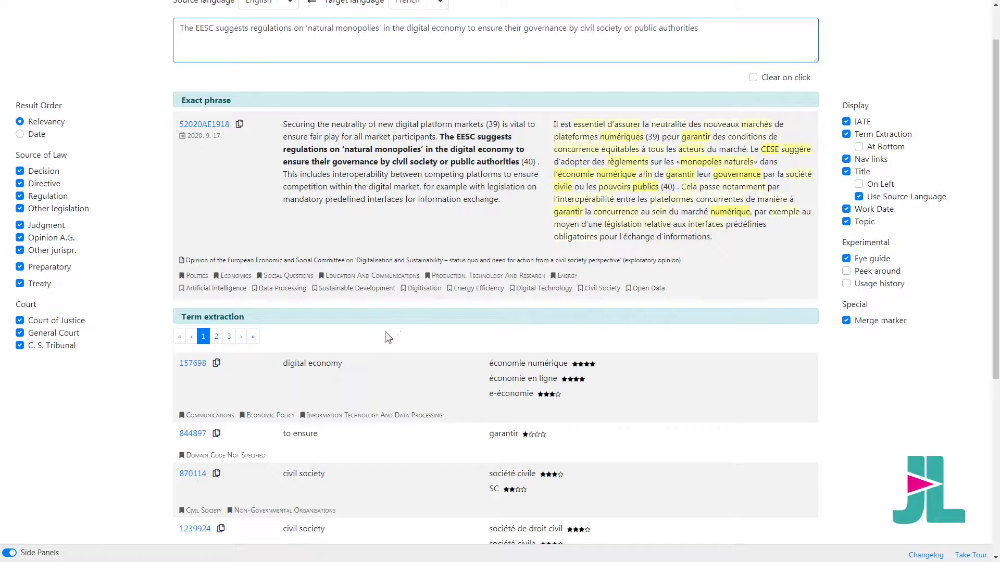
scroll(363, 359, down, 2)
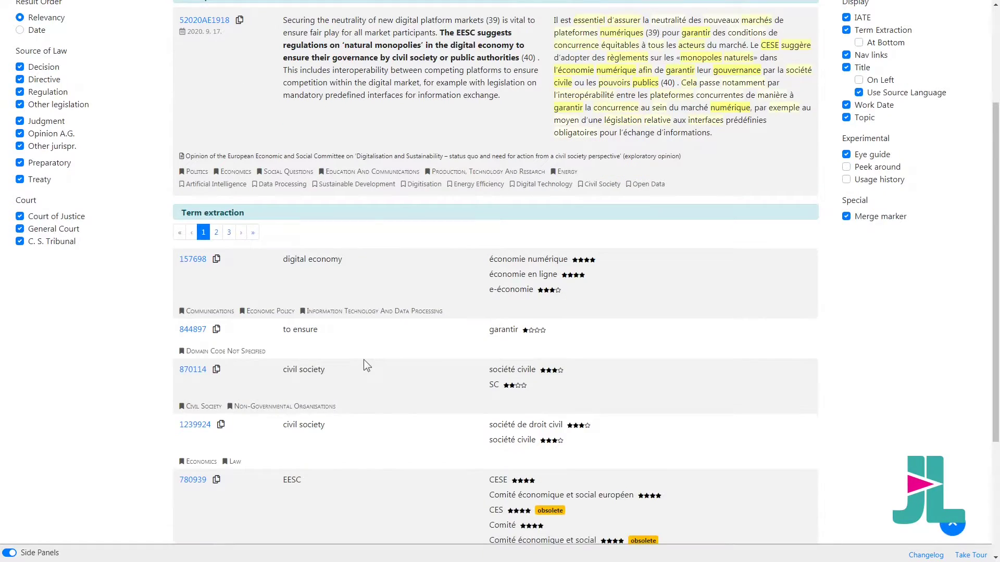